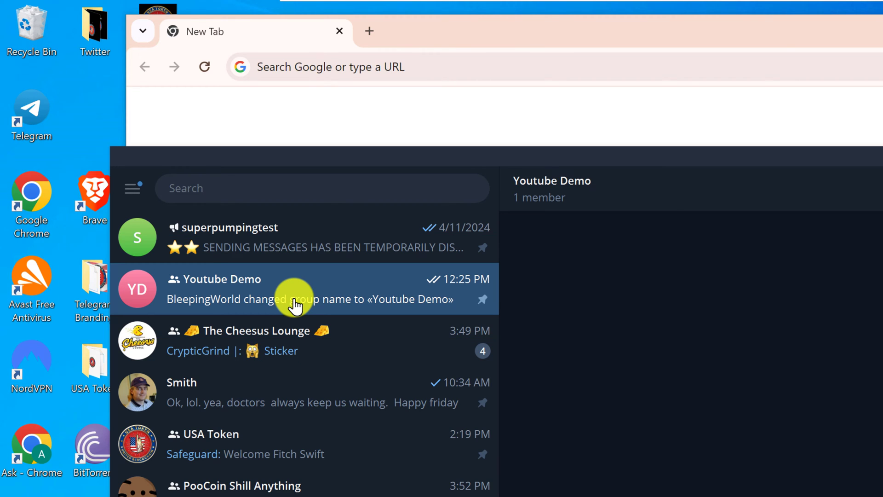
Find and open the PooCoin Price Bot chat with a 'poocoin' search, then search again.
left_click(272, 187)
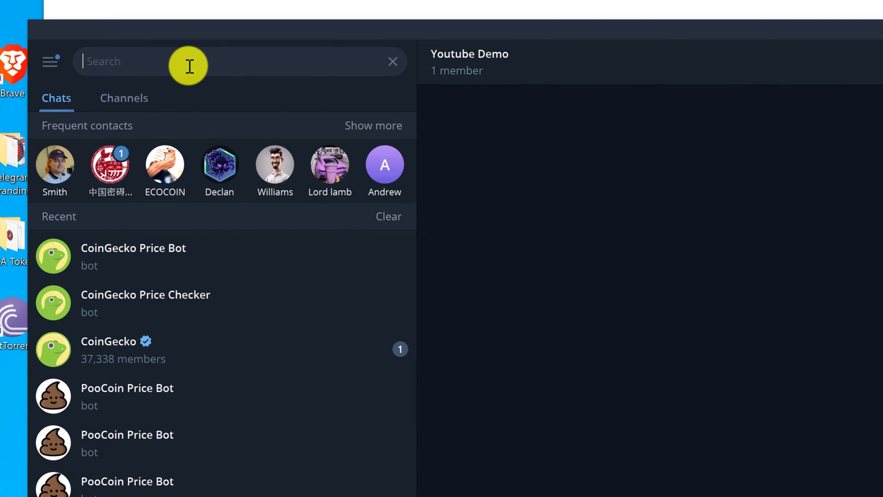
type("poocoin")
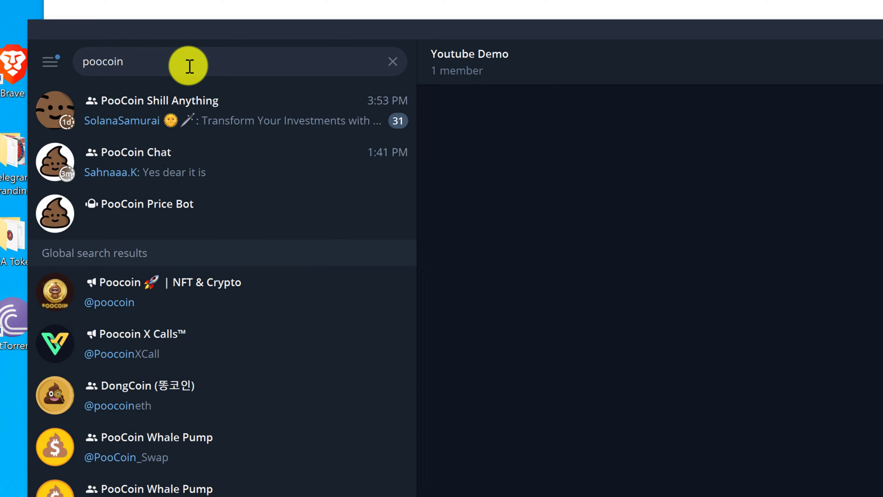
left_click(191, 220)
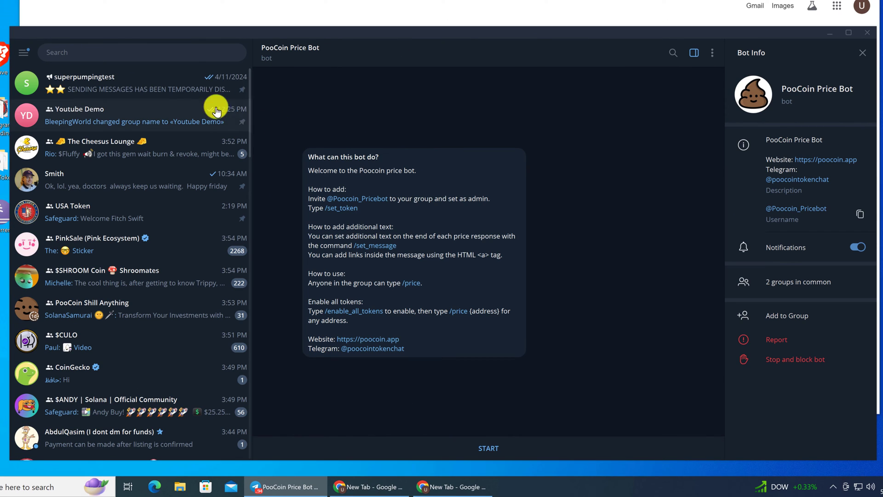
left_click(103, 54)
left_click(103, 56)
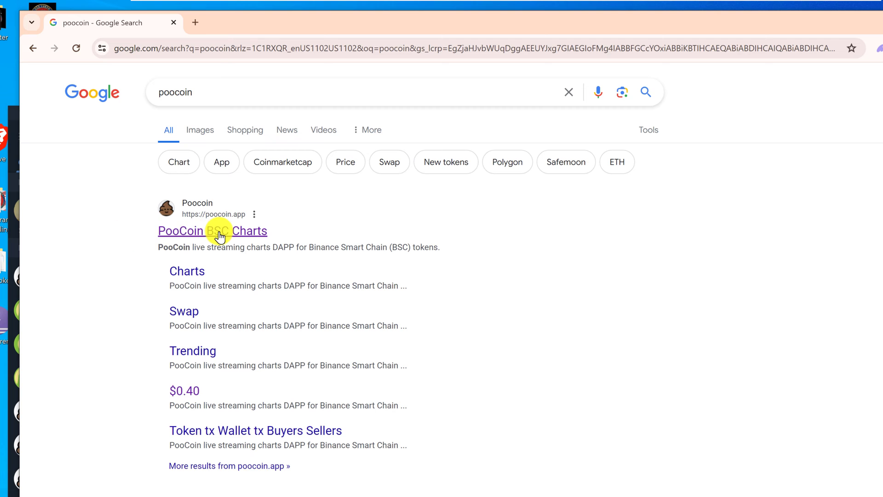
Follow poocoin.app's Free Price Bot link to the t.me/Poocoin_Pricebot page.
left_click(220, 234)
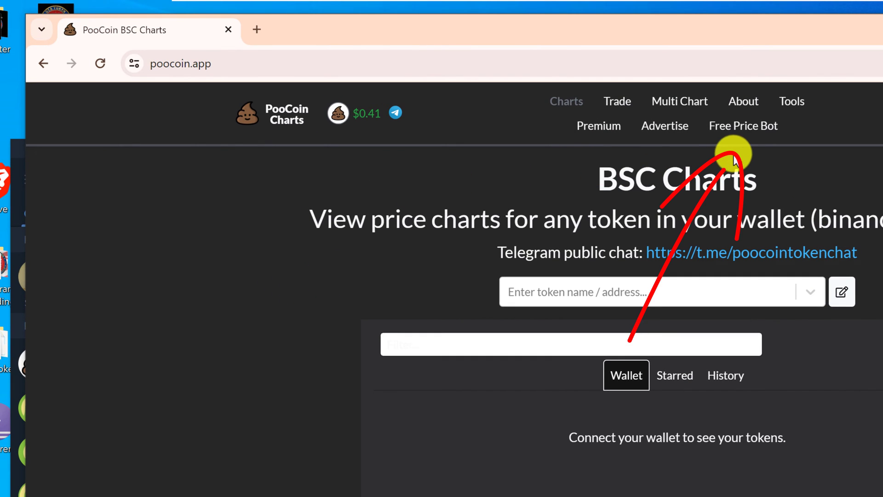
left_click(741, 133)
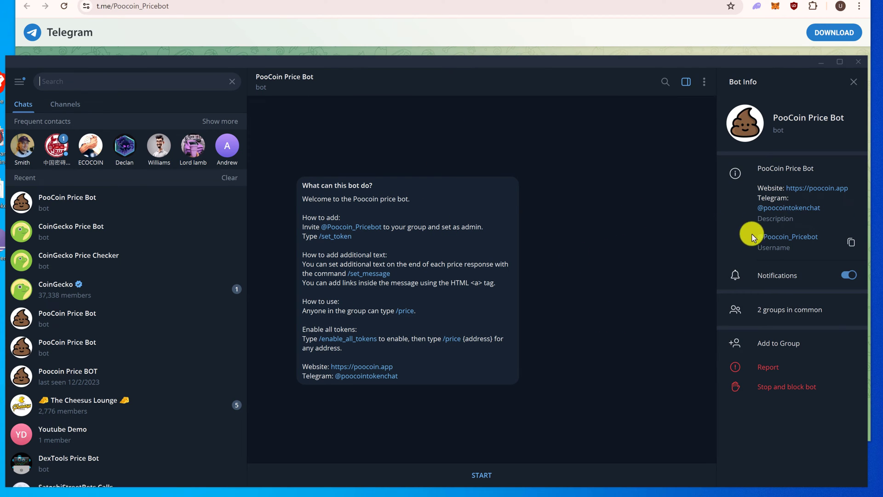
Leave search to show the chat list beside PooCoin Price Bot's info.
key("Escape")
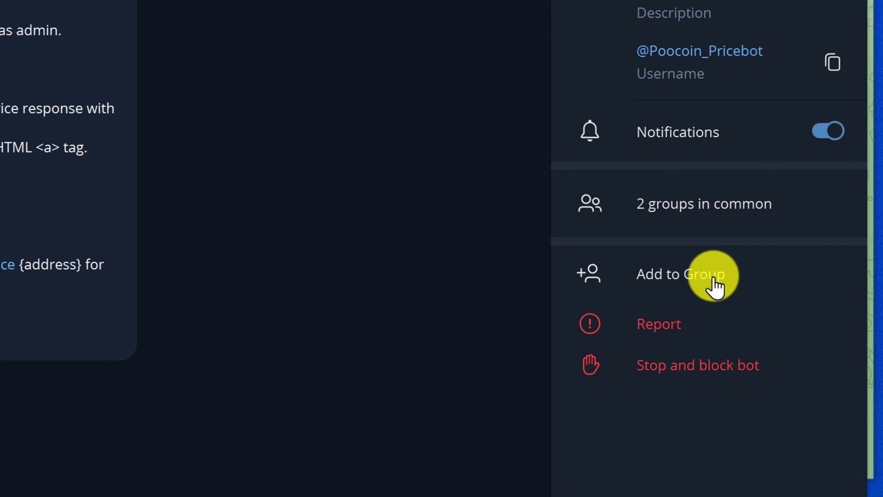
Add PooCoin Price Bot to the Youtube Demo group and confirm.
left_click(633, 283)
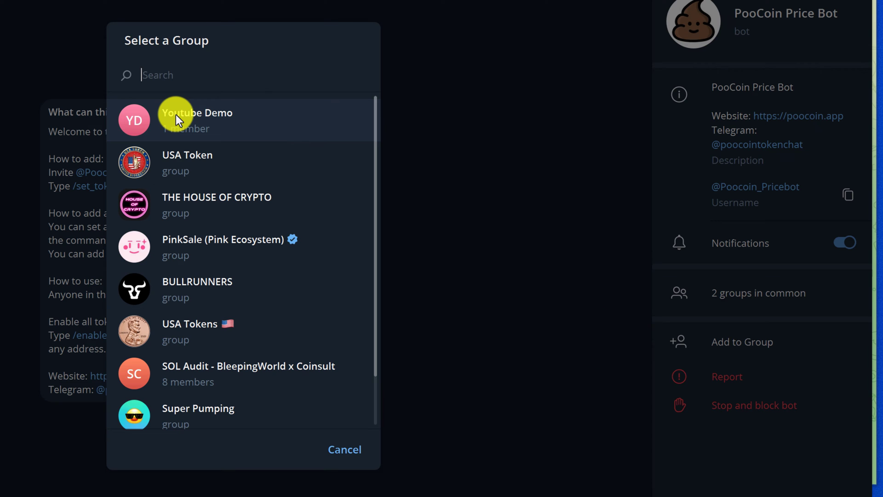
left_click(176, 115)
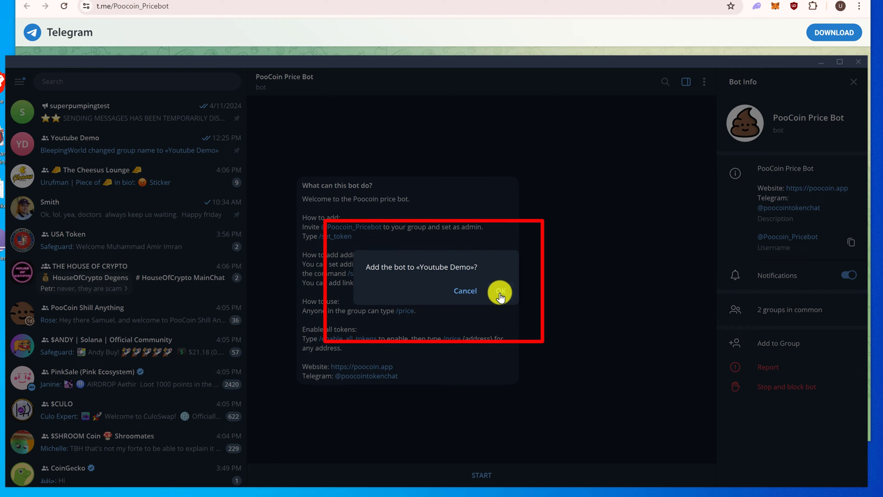
left_click(502, 296)
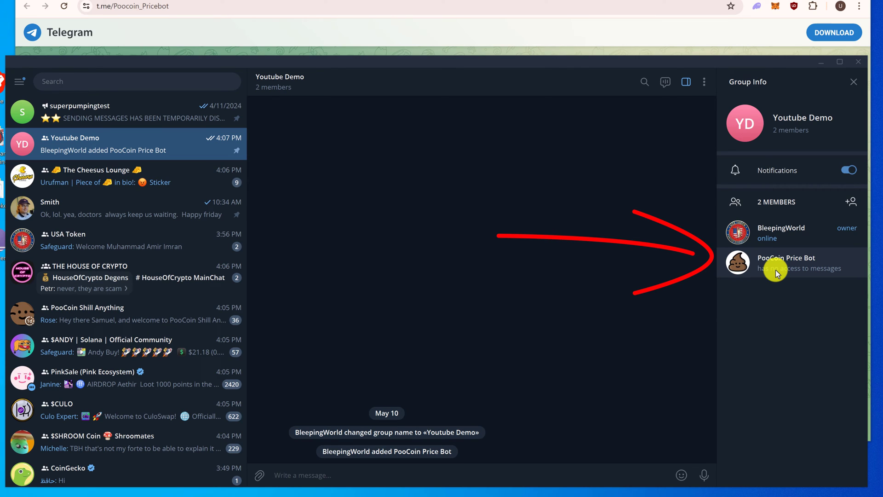
Promote PooCoin Price Bot to Youtube Demo admin and save its rights.
right_click(779, 267)
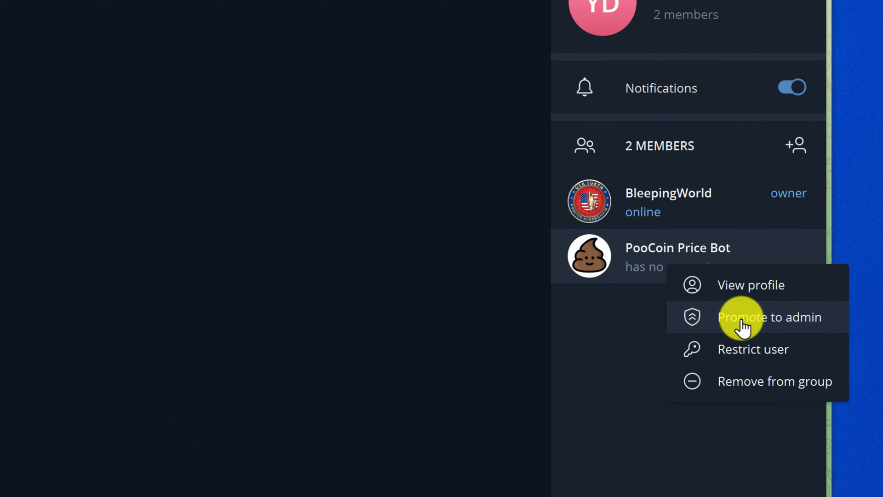
left_click(743, 322)
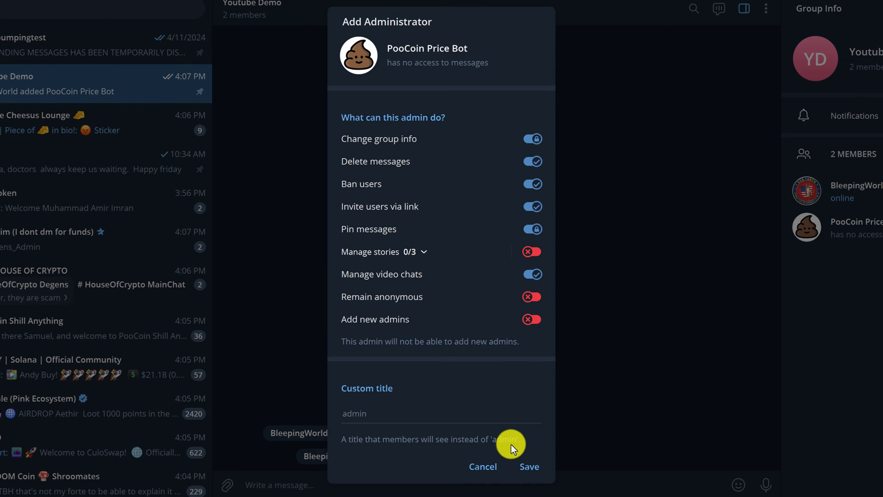
left_click(529, 465)
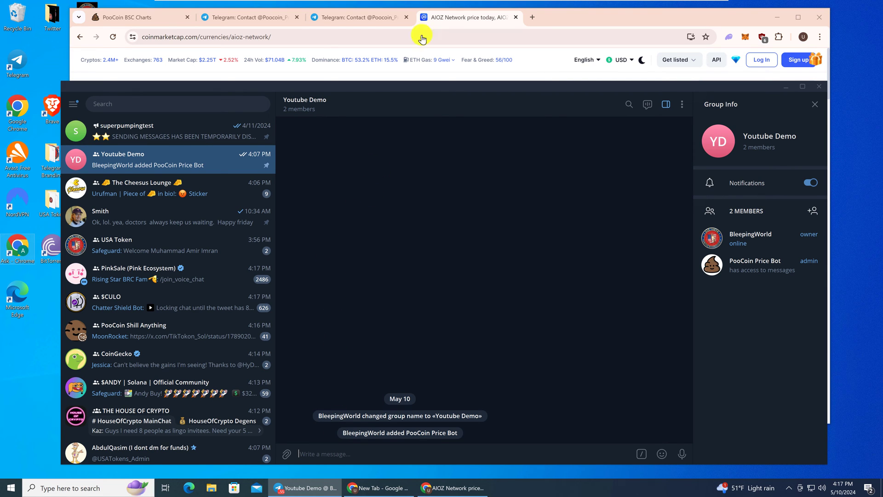
Copy AIOZ Network's BNB Smart Chain (BEP20) contract address from its CoinMarketCap Contracts list.
left_click(442, 18)
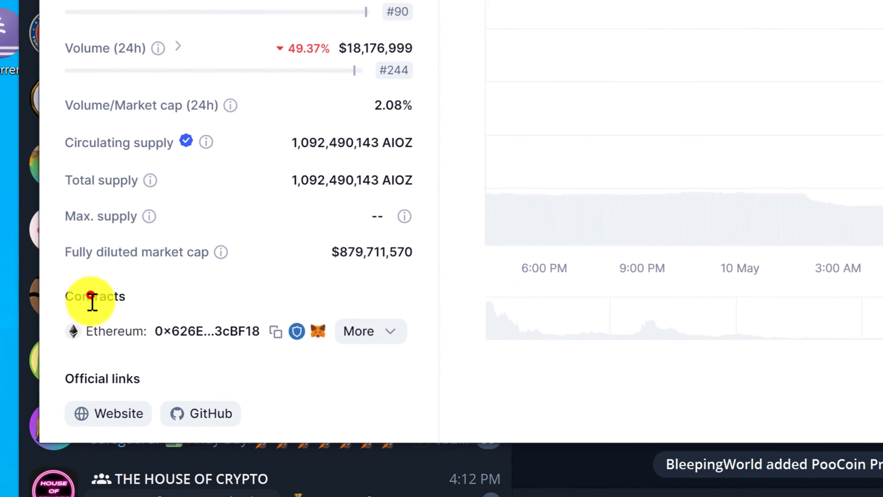
mouse_move(90, 295)
left_mouse_down()
mouse_move(153, 311)
mouse_move(147, 298)
left_mouse_up()
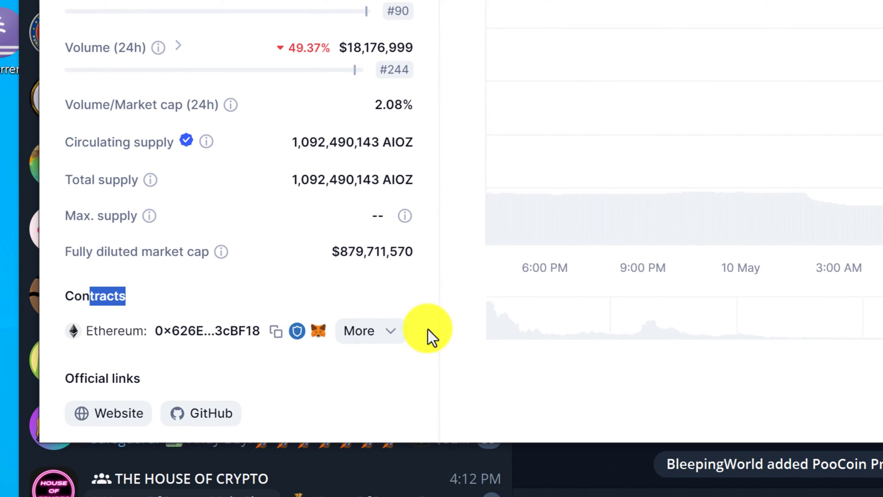
left_click(370, 331)
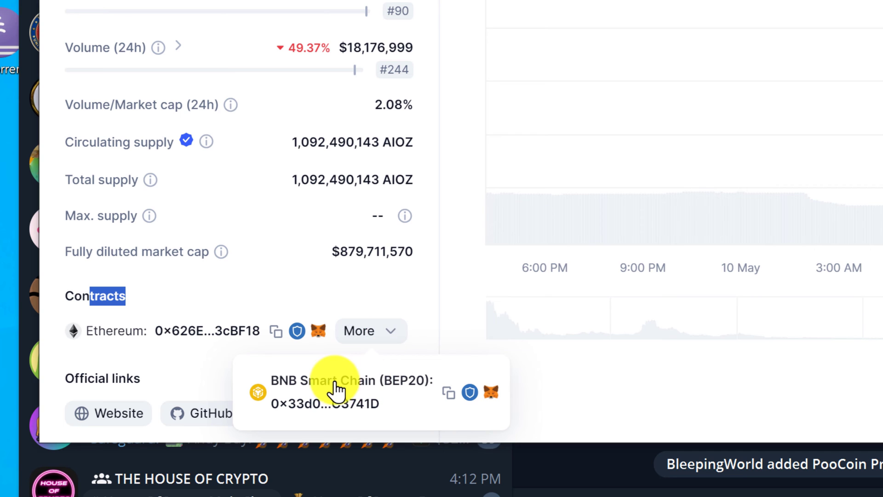
left_click(448, 399)
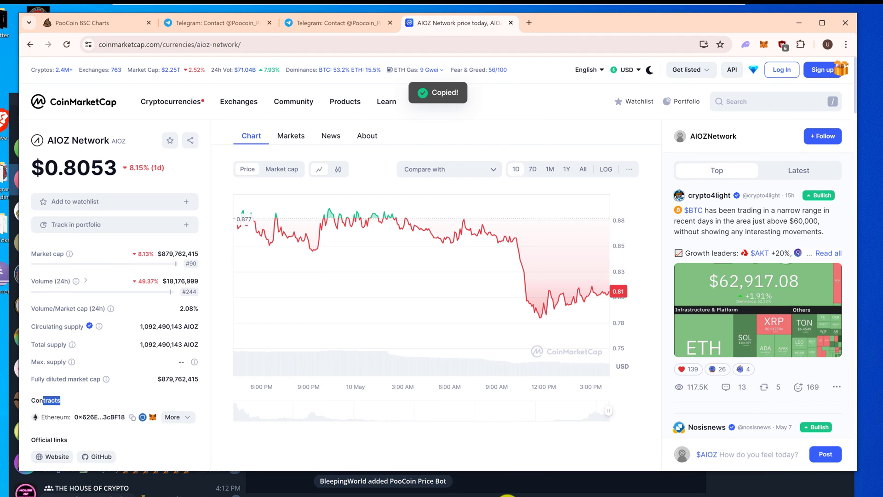
Set the Youtube Demo group's token to the AIOZ contract with /set_token, then request /price.
left_click(508, 495)
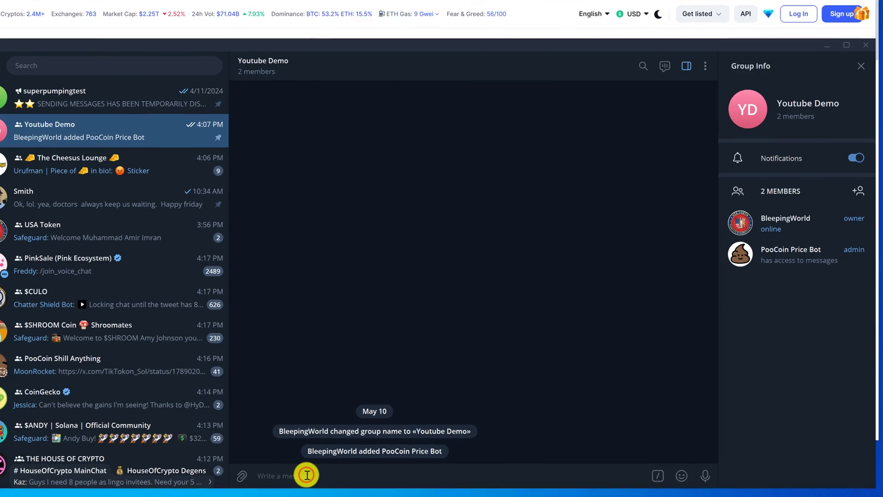
left_click(307, 475)
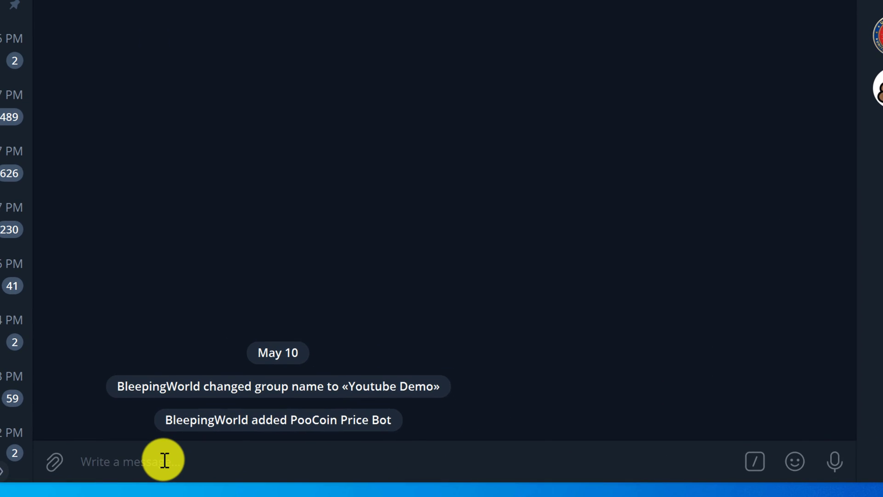
type("/set_")
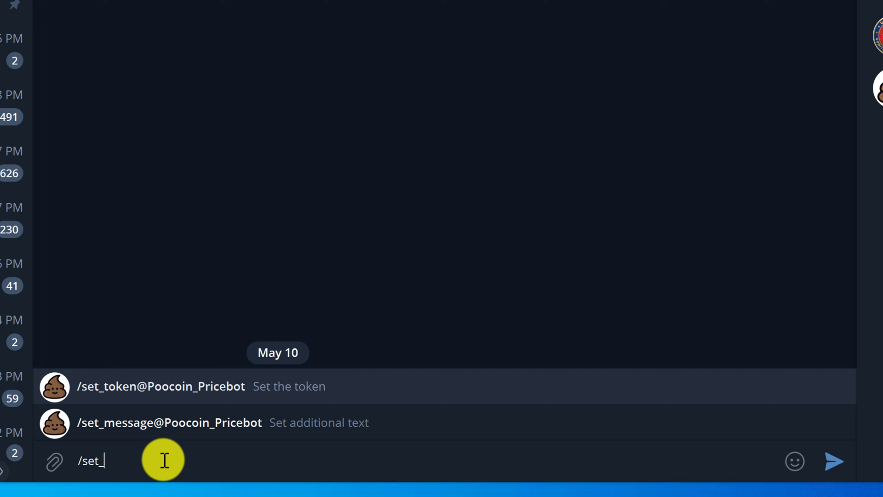
type("token")
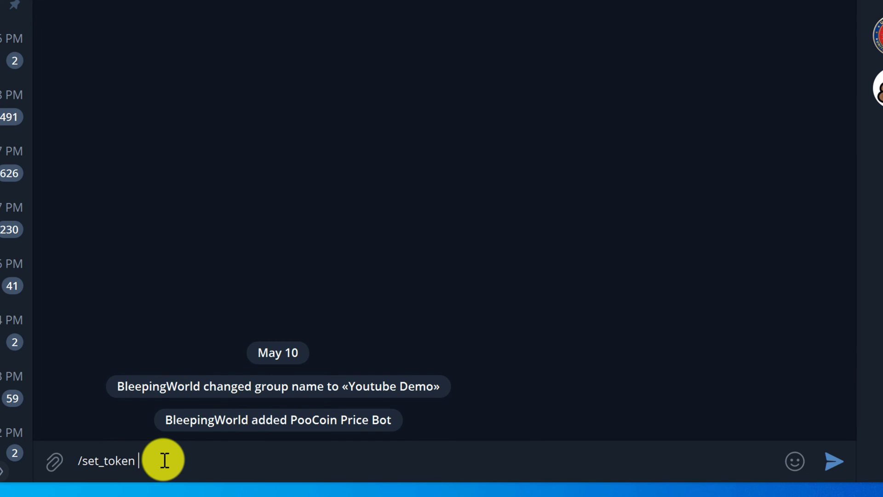
key("ctrl+v")
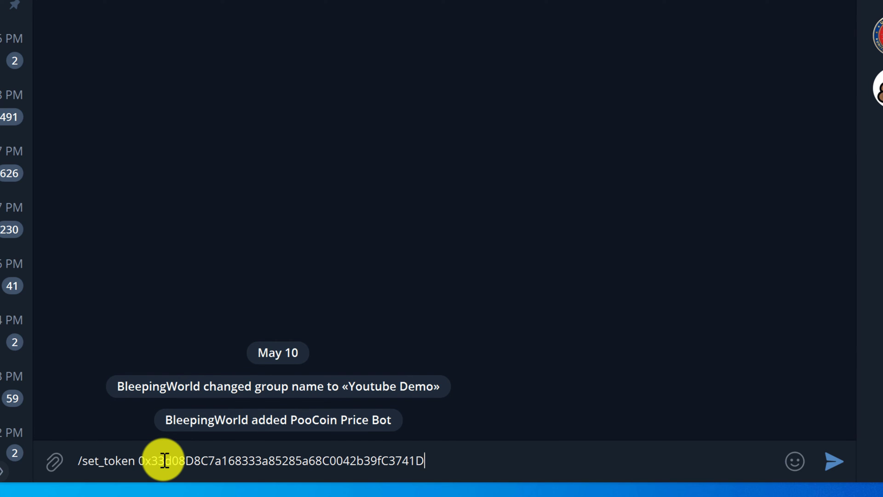
key("Return")
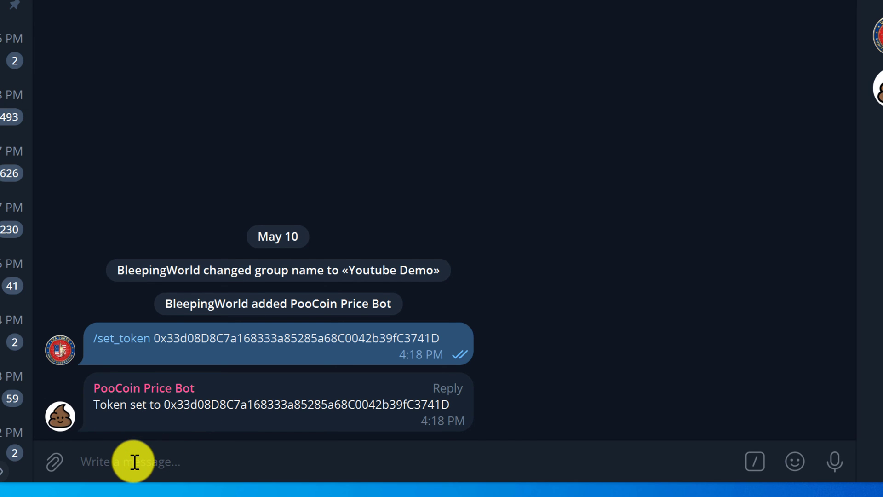
type("/price")
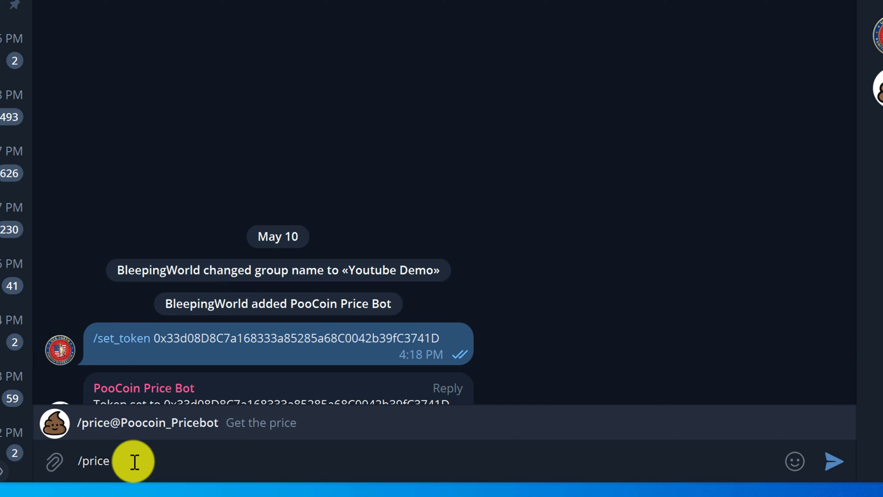
key("Return")
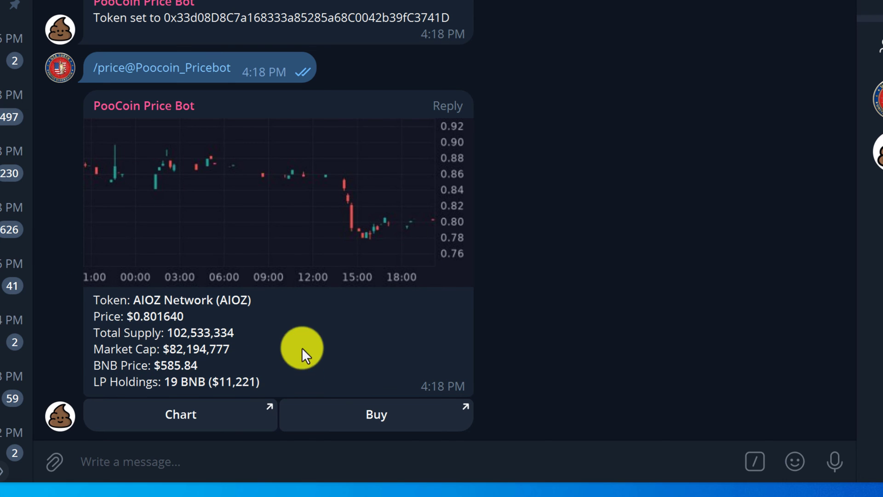
Set the bot's extra message to 'Example message' via /set_message, then request /price again.
left_click(135, 463)
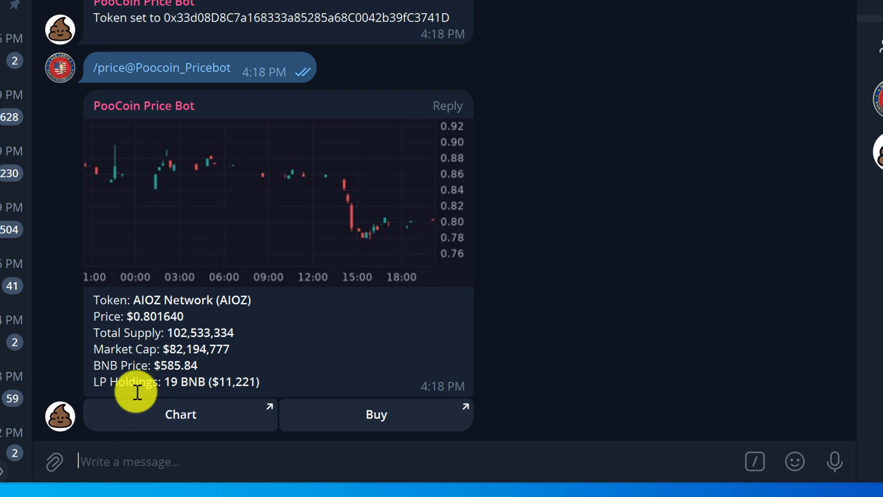
left_click(117, 461)
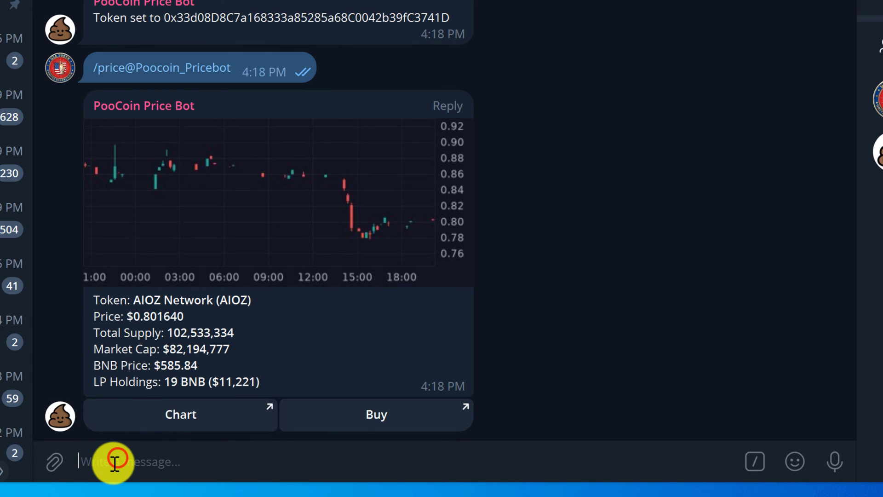
type("/")
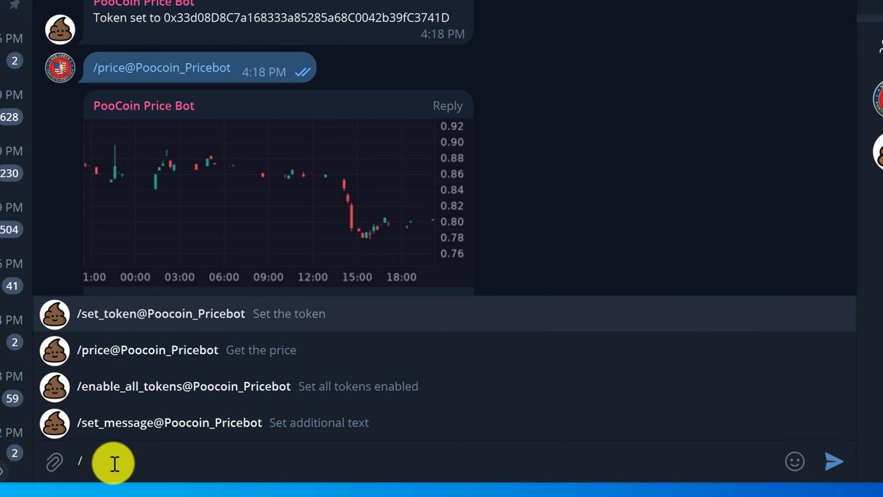
type("set")
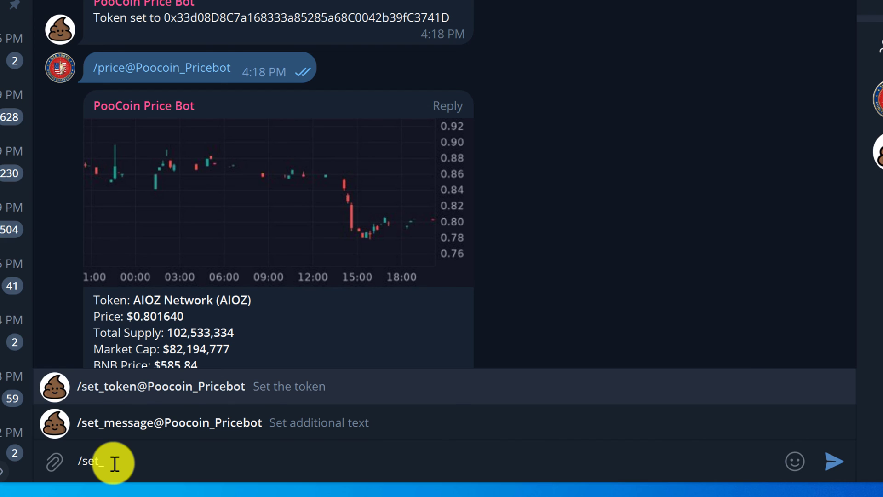
type("_message")
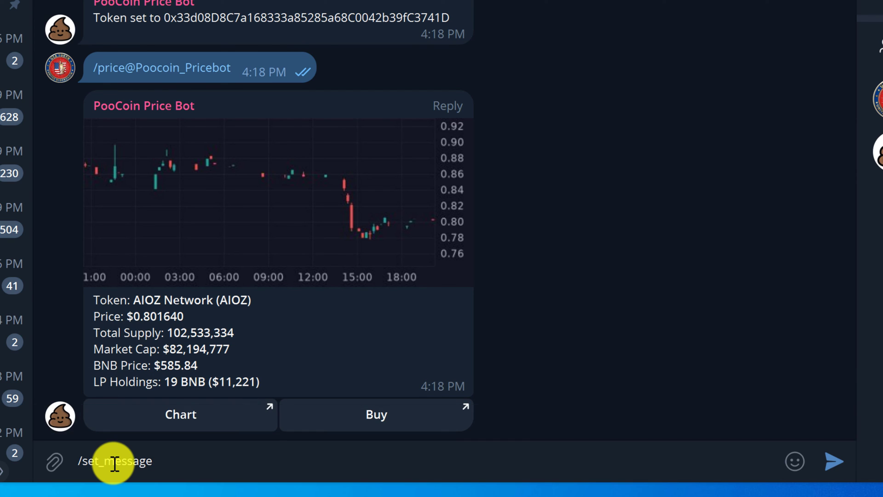
type("Example message")
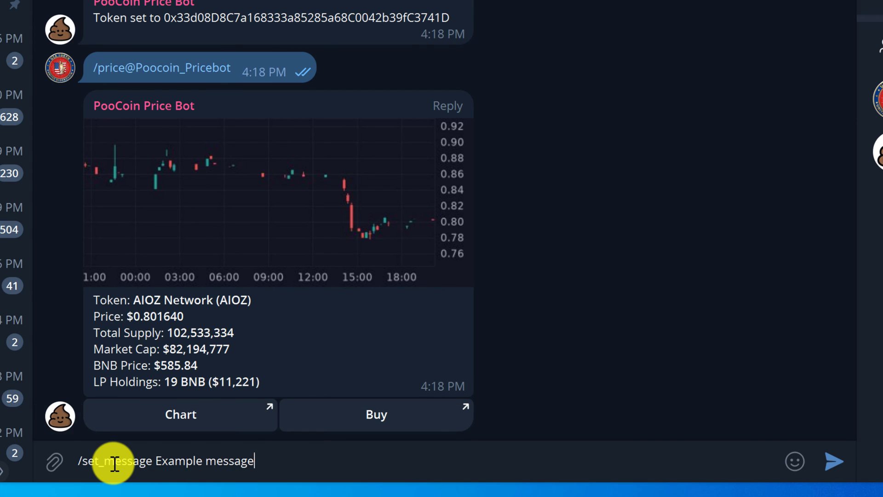
key("Return")
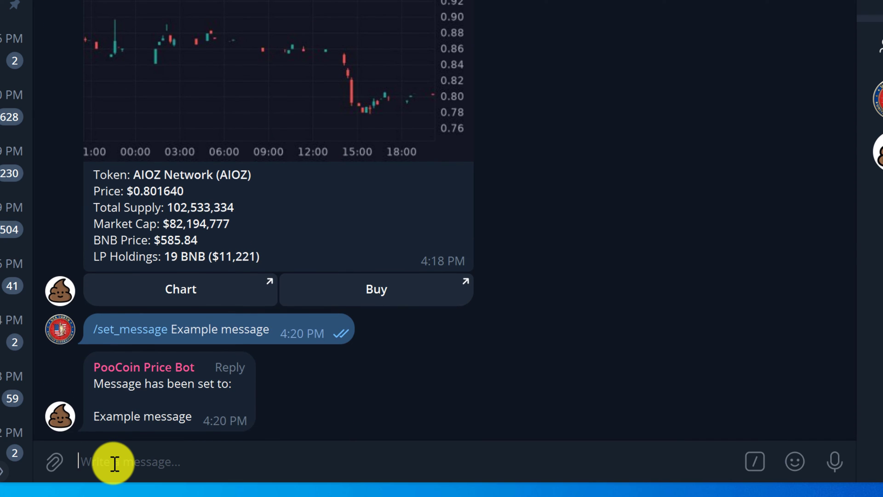
type("/p")
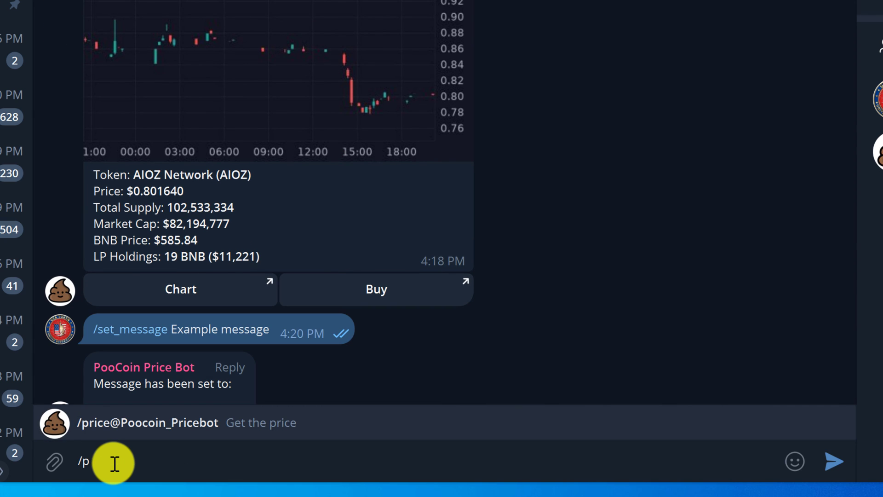
type("rice")
key("Return")
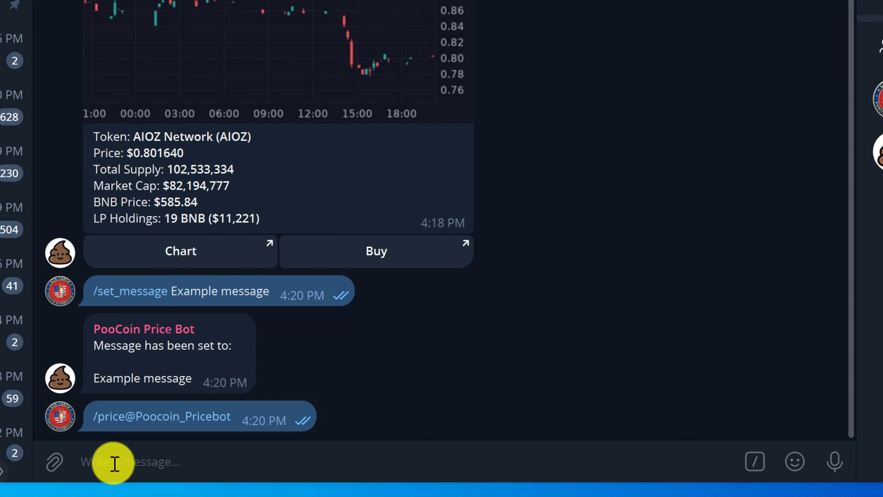